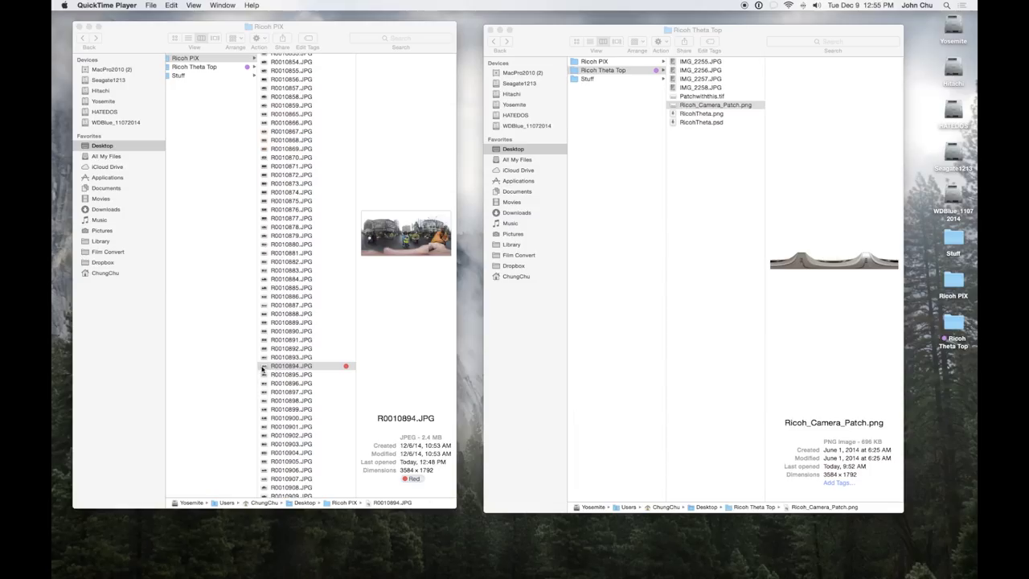
# - Open R0010894.JPG in the RICOH THETA viewer and enlarge it to full screen
pyautogui.moveTo(265, 368); pyautogui.dragTo(541, 565)
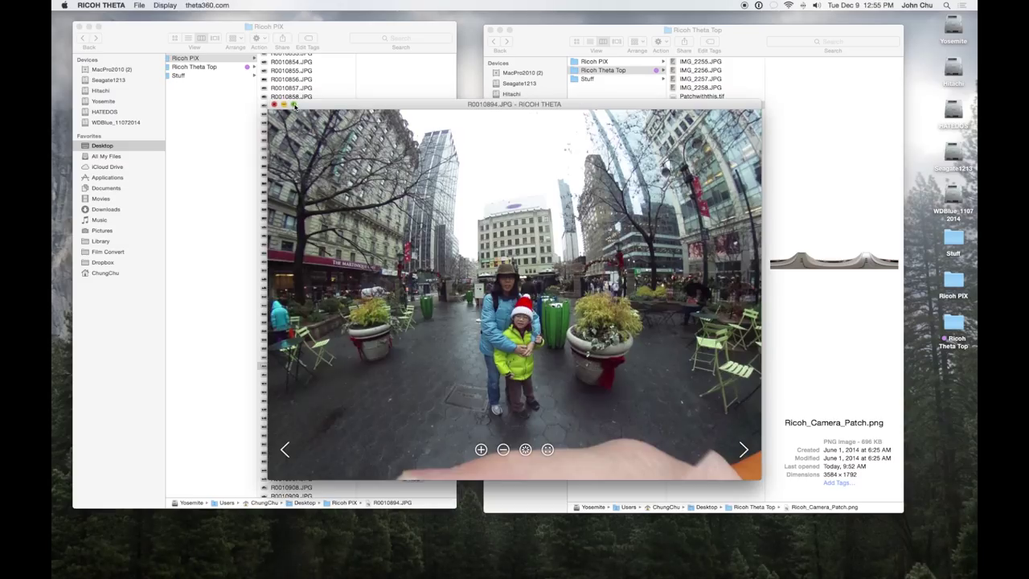
pyautogui.click(294, 105)
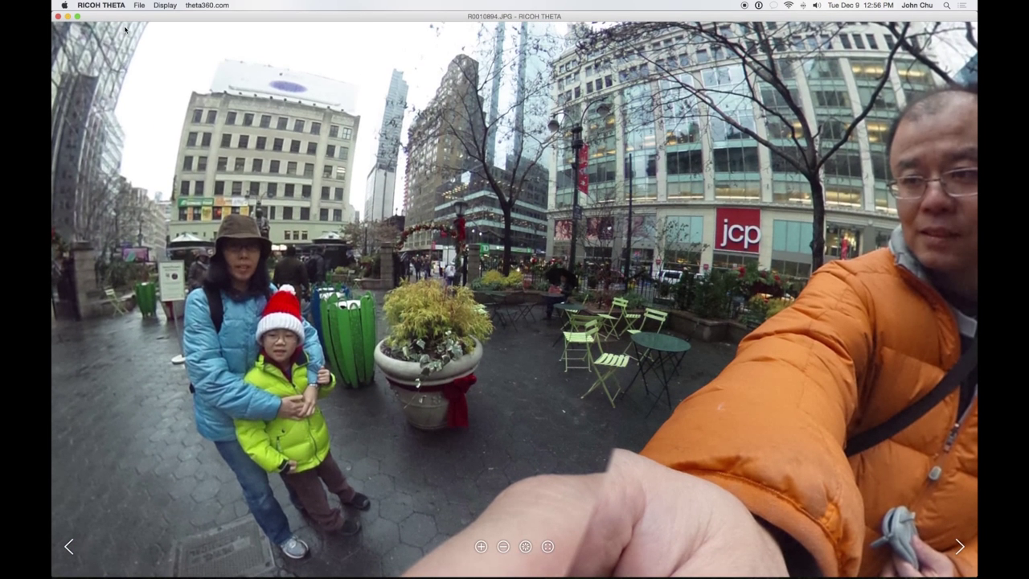
# - Close the THETA viewer and open R0010894.JPG in Photoshop as a flat panorama
pyautogui.click(58, 16)
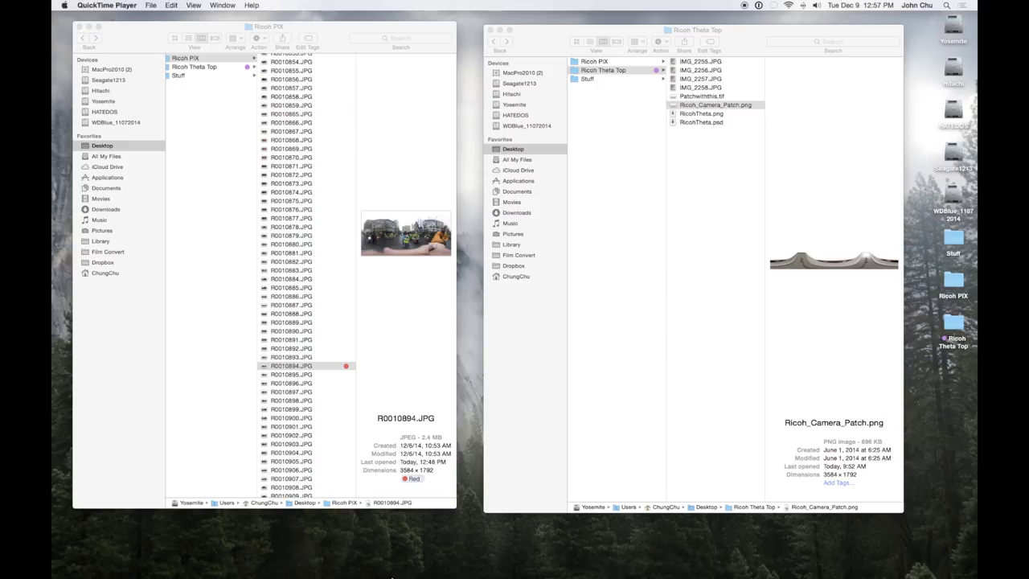
pyautogui.click(266, 367)
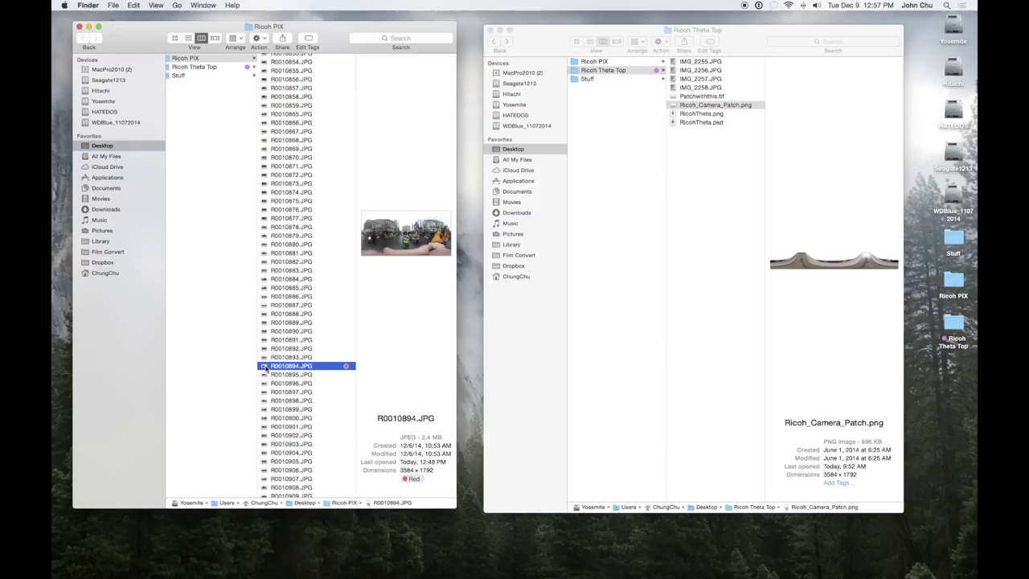
pyautogui.moveTo(265, 367); pyautogui.dragTo(325, 562)
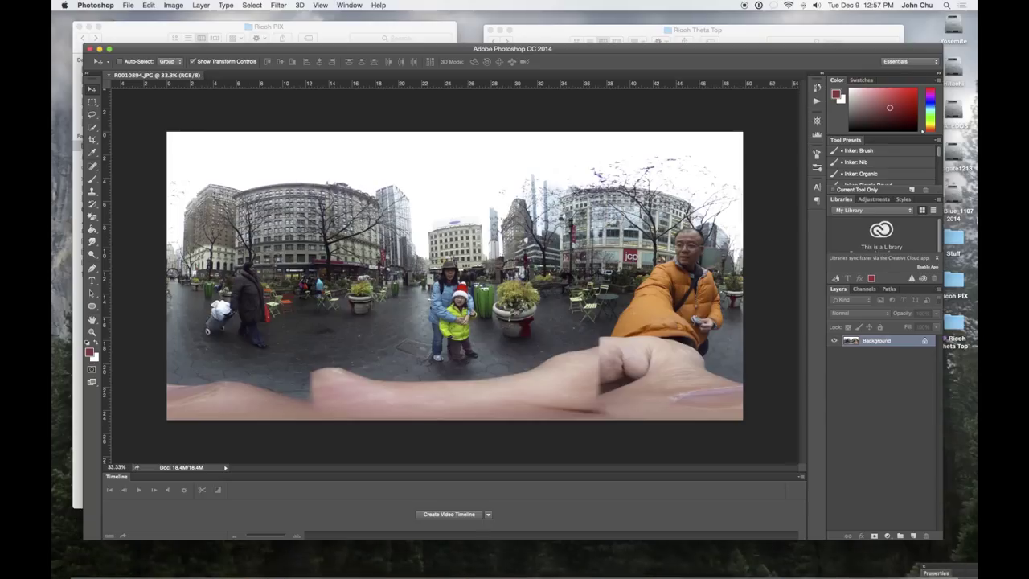
# - Preview Ricoh_Camera_Patch.png, the 3584 × 1792 camera-body strip, then close it
pyautogui.click(744, 35)
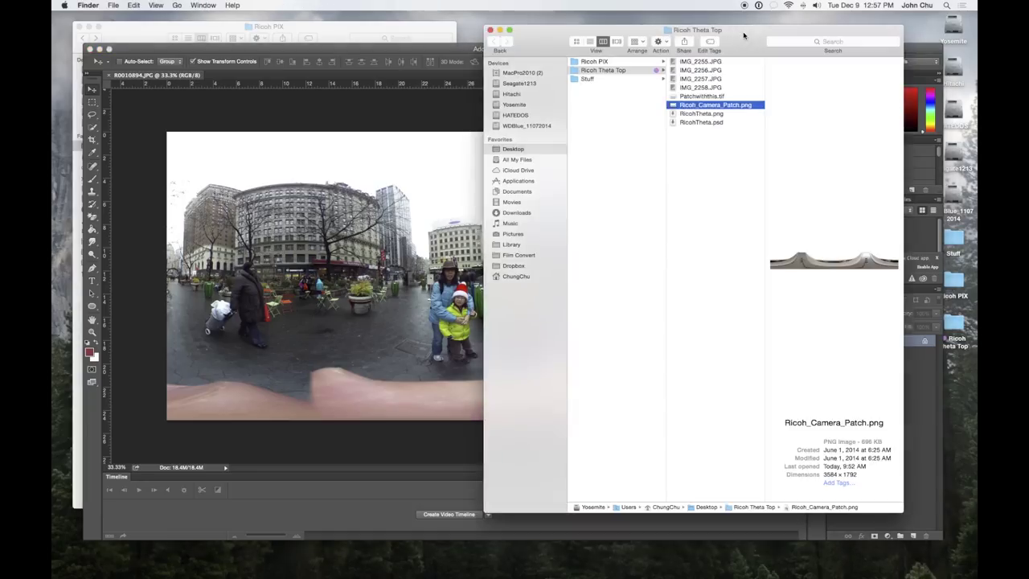
pyautogui.doubleClick(672, 105)
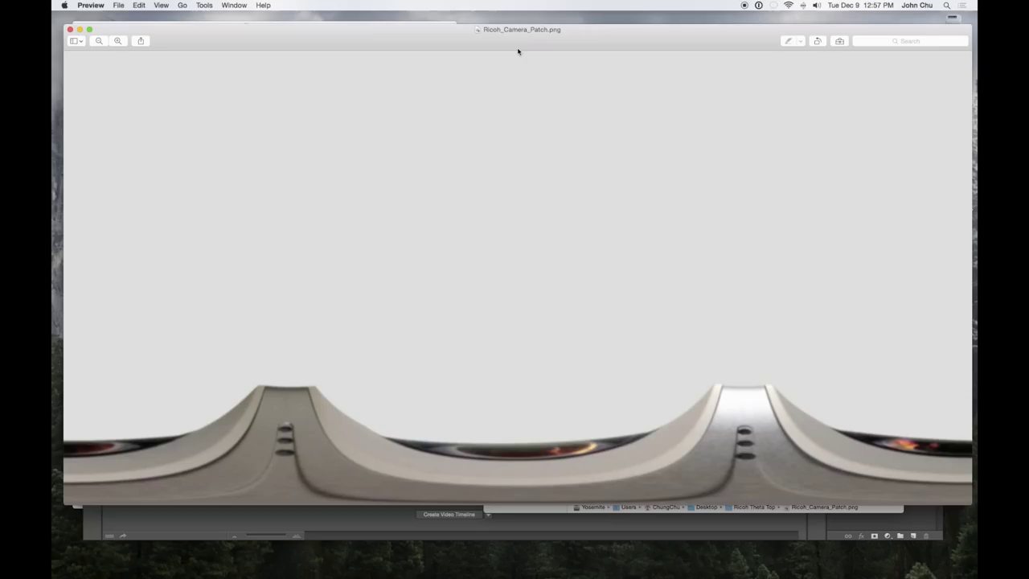
pyautogui.moveTo(517, 52)
pyautogui.mouseDown()
pyautogui.moveTo(498, 43)
pyautogui.moveTo(522, 38)
pyautogui.mouseUp()
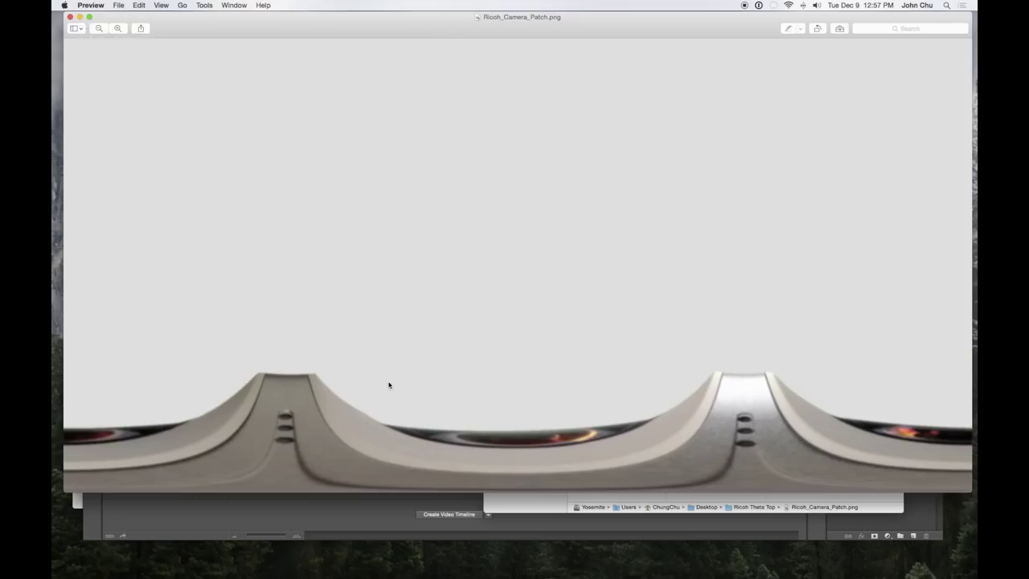
pyautogui.click(78, 17)
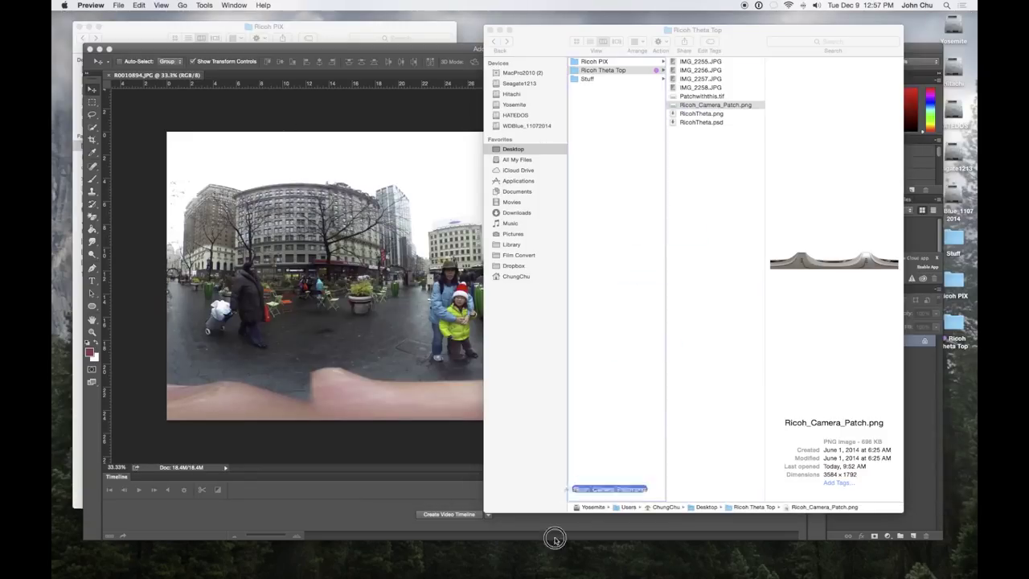
pyautogui.moveTo(546, 566)
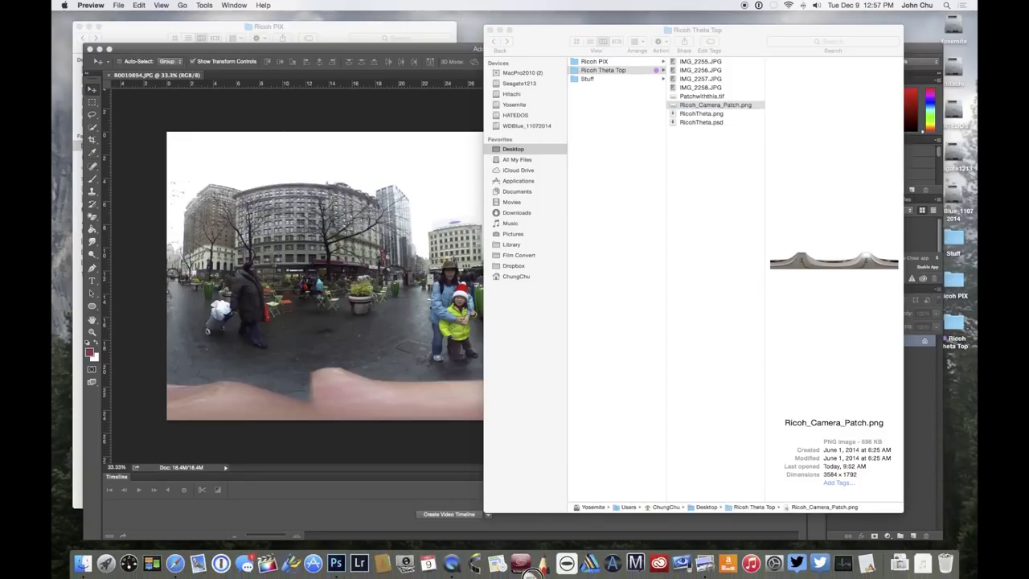
# - Open Ricoh_Camera_Patch.png in Photoshop, glance at IMG_2255.JPG in Preview, then return to Photoshop
pyautogui.click(337, 563)
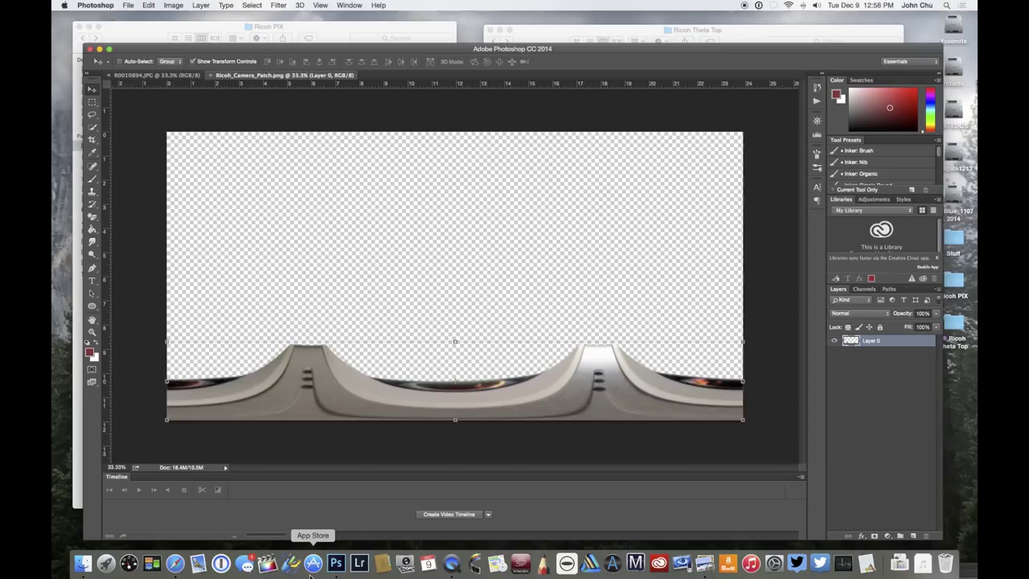
pyautogui.click(744, 35)
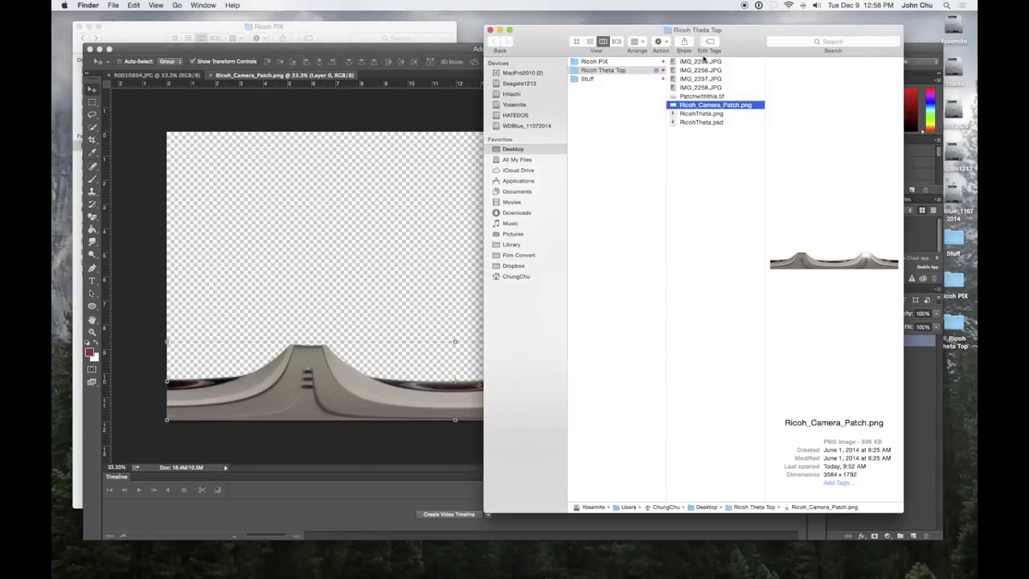
pyautogui.doubleClick(704, 61)
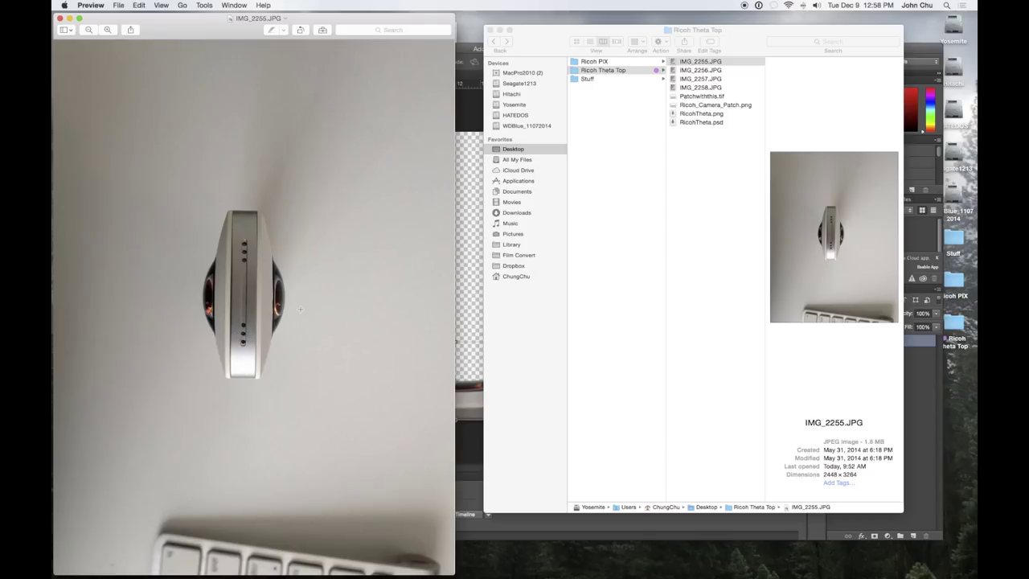
pyautogui.click(60, 19)
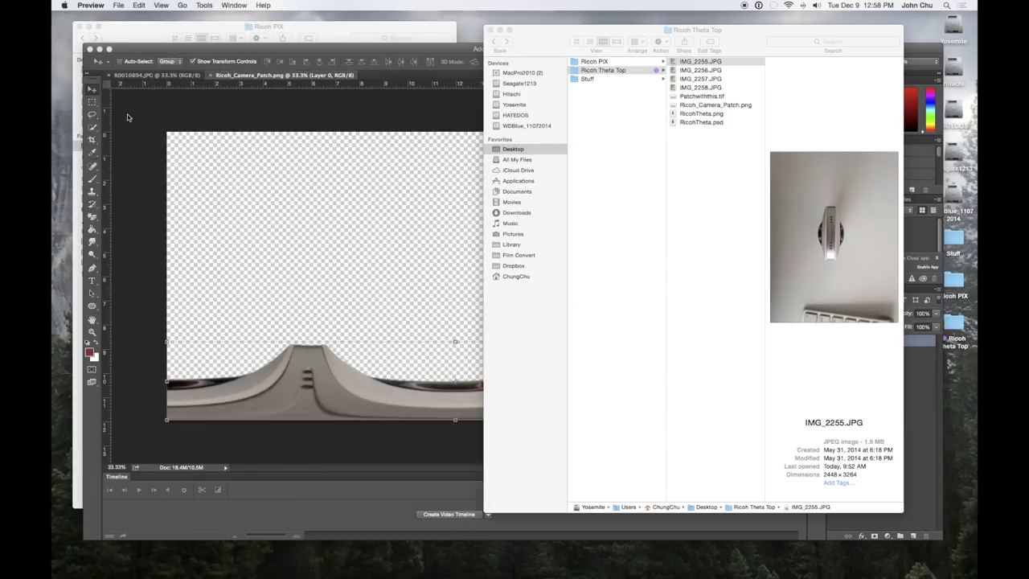
pyautogui.click(313, 381)
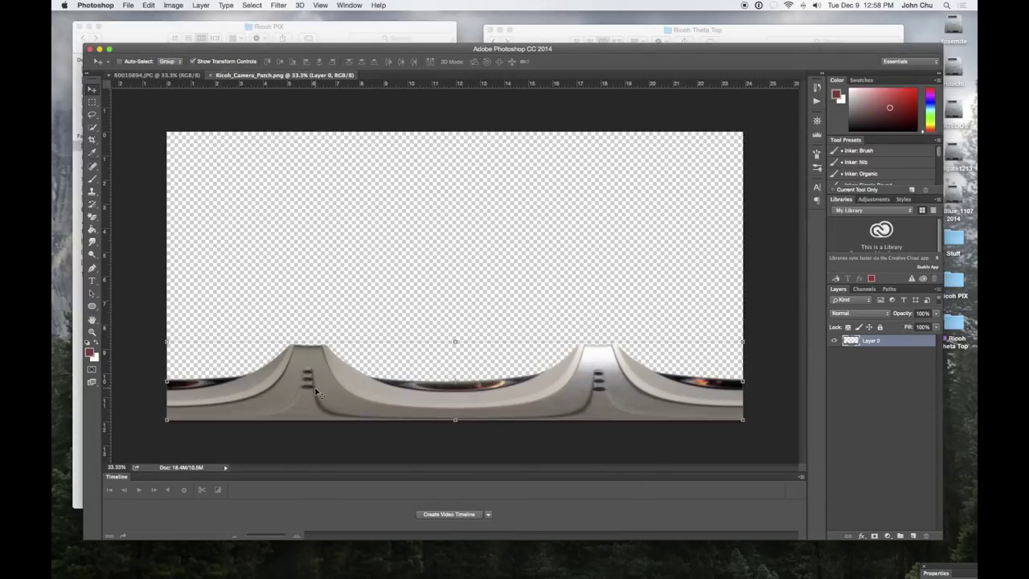
# - Move the camera patch onto the panorama's bottom as Layer 1 and stretch it to 109.43% height
pyautogui.moveTo(316, 392)
pyautogui.mouseDown()
pyautogui.moveTo(301, 330)
pyautogui.moveTo(159, 81)
pyautogui.moveTo(297, 233)
pyautogui.moveTo(320, 294)
pyautogui.moveTo(315, 381)
pyautogui.mouseUp()
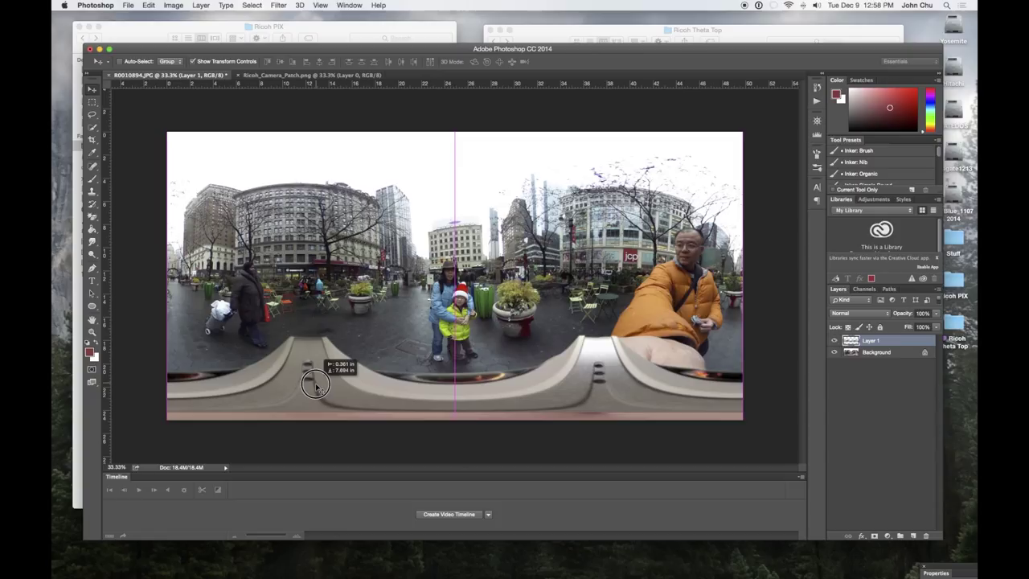
pyautogui.moveTo(315, 386); pyautogui.dragTo(316, 392)
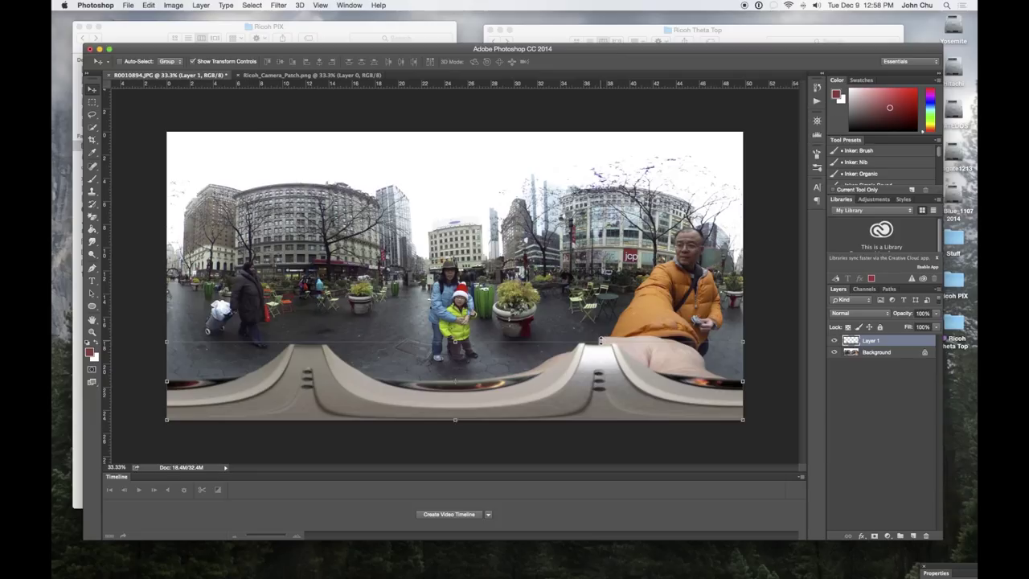
pyautogui.click(458, 343)
pyautogui.moveTo(458, 343); pyautogui.dragTo(456, 338)
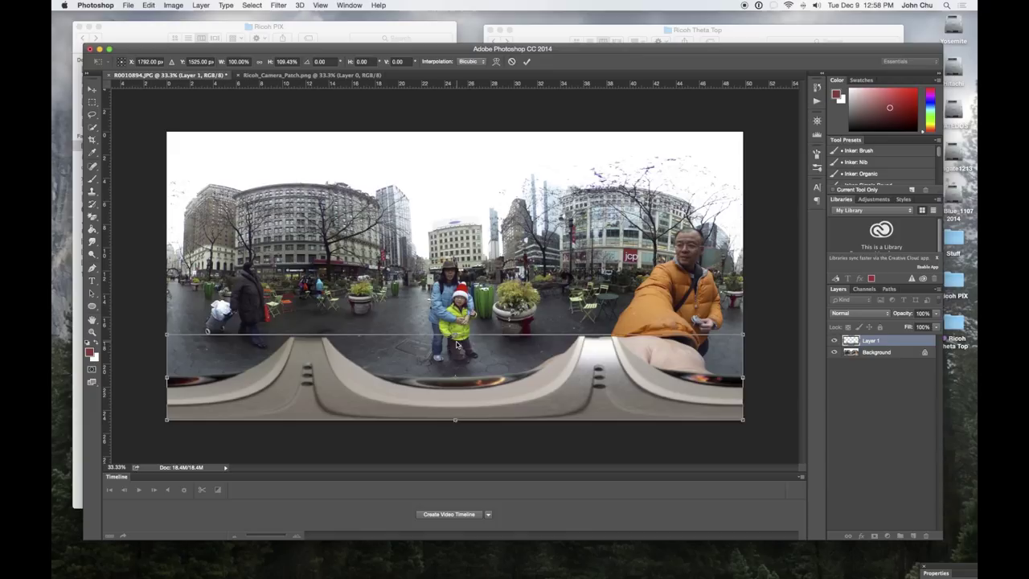
# - Commit the stretched patch and flatten the image into a single background
pyautogui.press('Return')
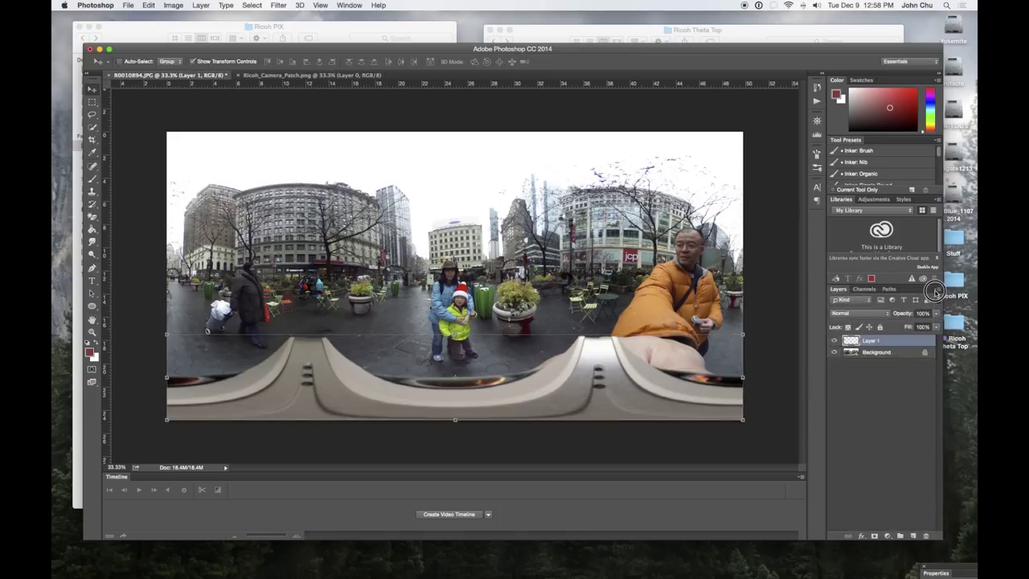
pyautogui.click(934, 290)
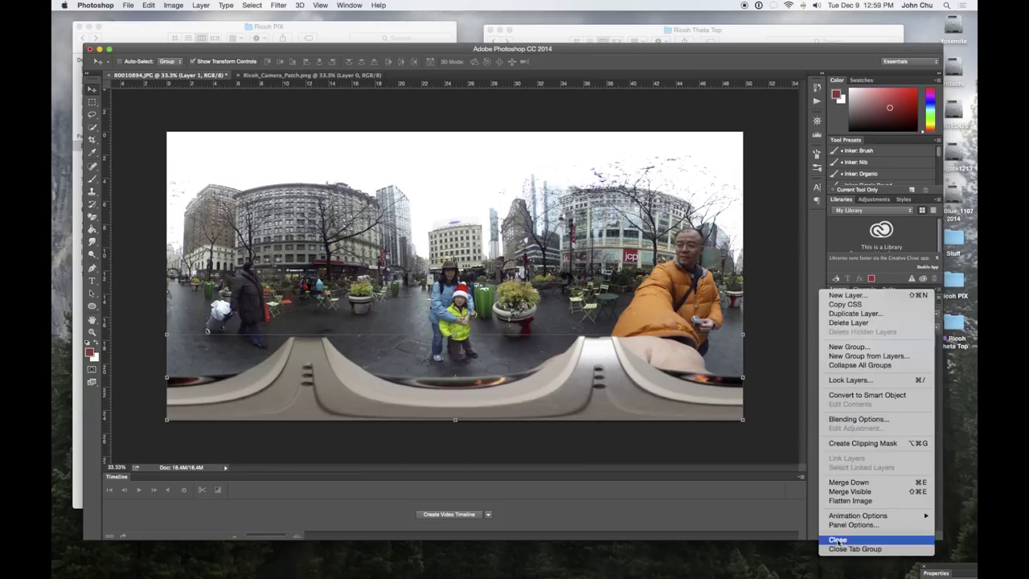
pyautogui.click(849, 500)
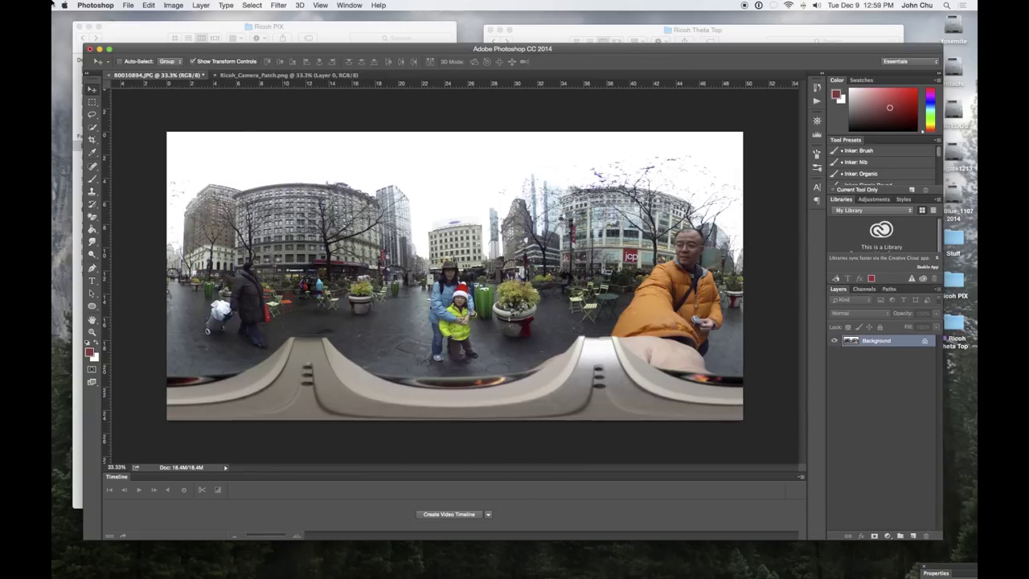
# - Save the panorama as R0010894_fixed.jpg on the Desktop
pyautogui.click(128, 5)
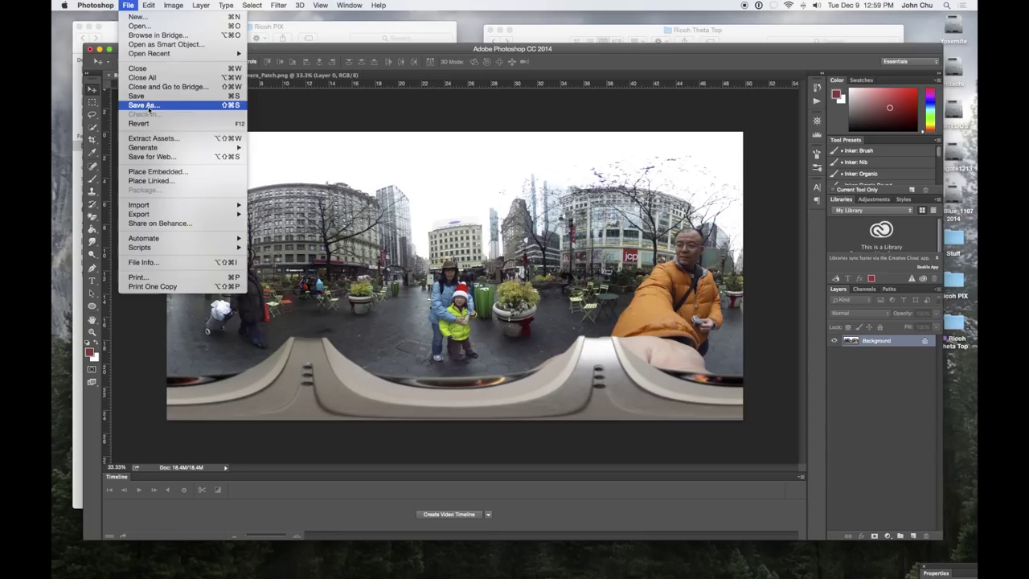
pyautogui.click(148, 106)
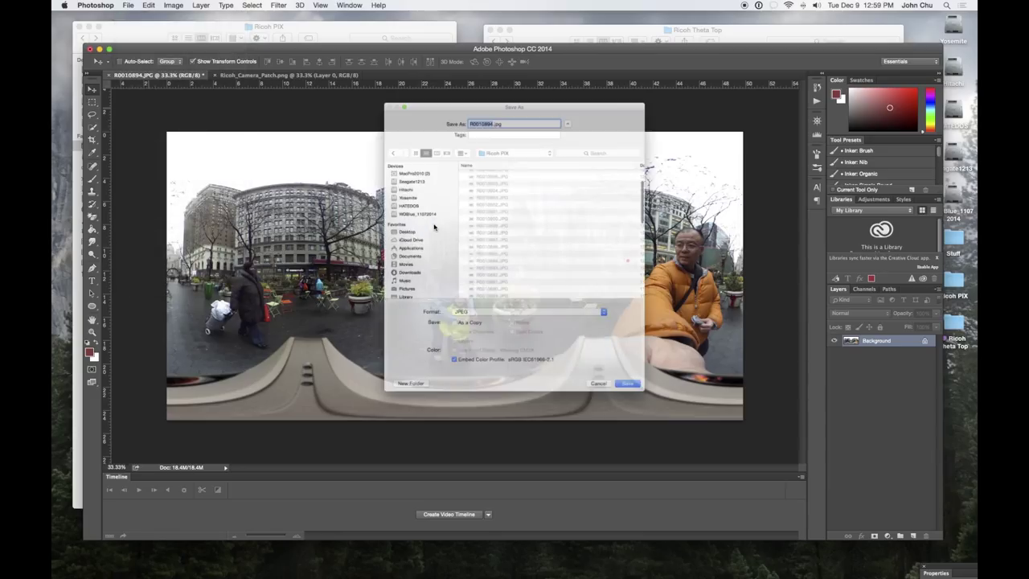
pyautogui.click(381, 229)
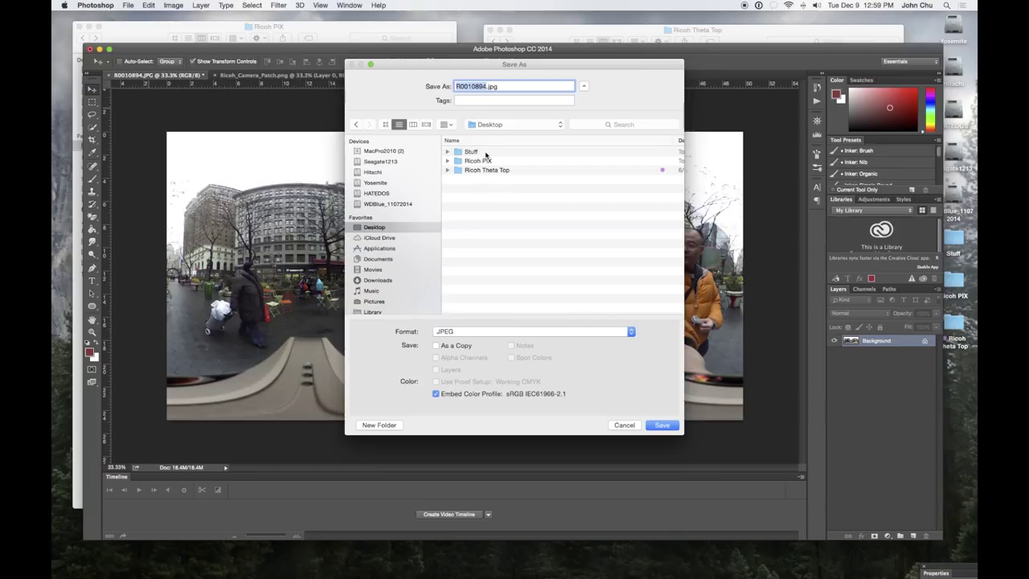
pyautogui.click(487, 86)
pyautogui.write('_fixed')
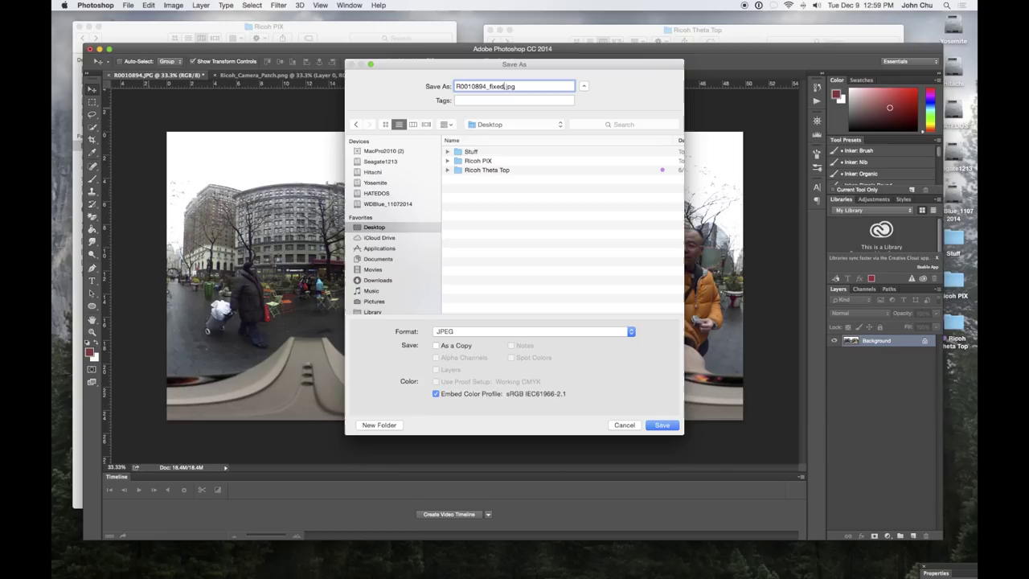
pyautogui.press('Return')
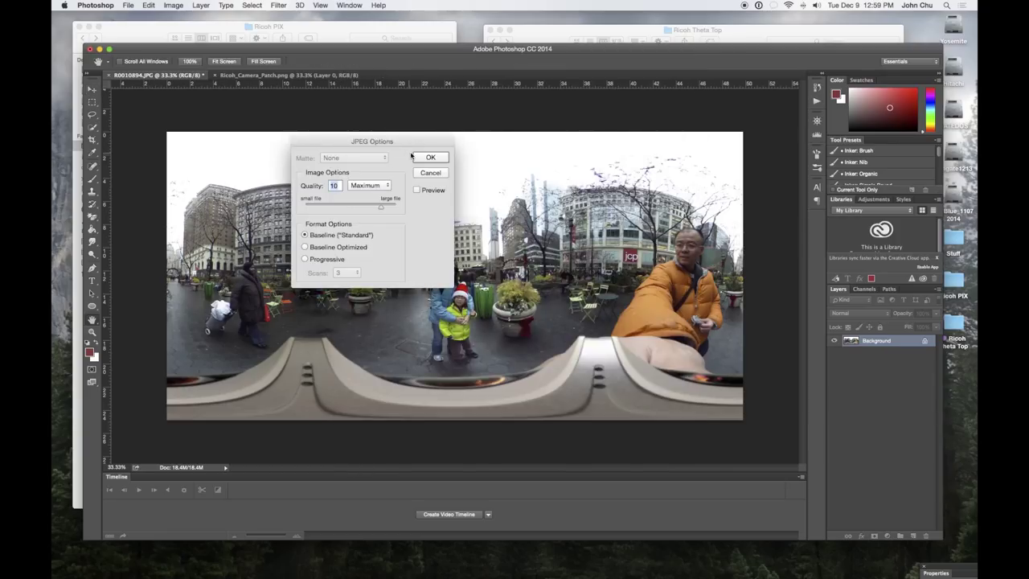
# - Accept JPEG quality 10 Maximum, then open R0010894_fixed.jpg from the Desktop in RICOH THETA
pyautogui.click(429, 157)
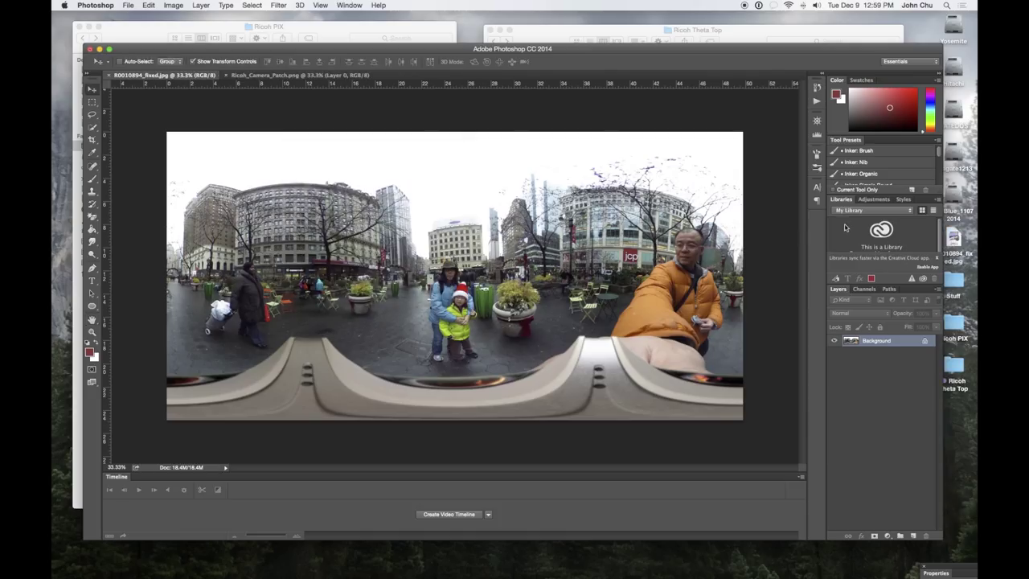
pyautogui.press('super+m')
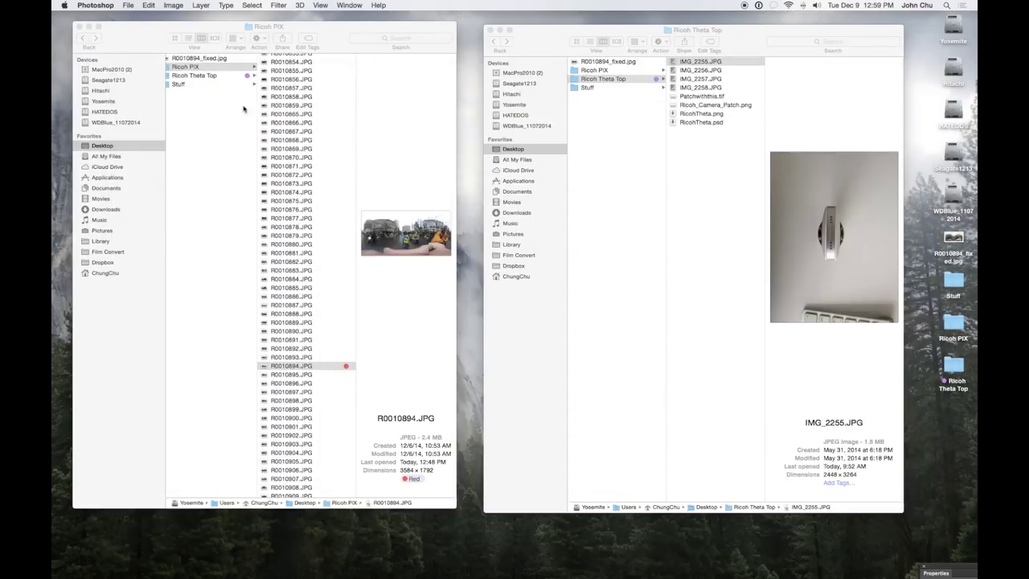
pyautogui.click(953, 241)
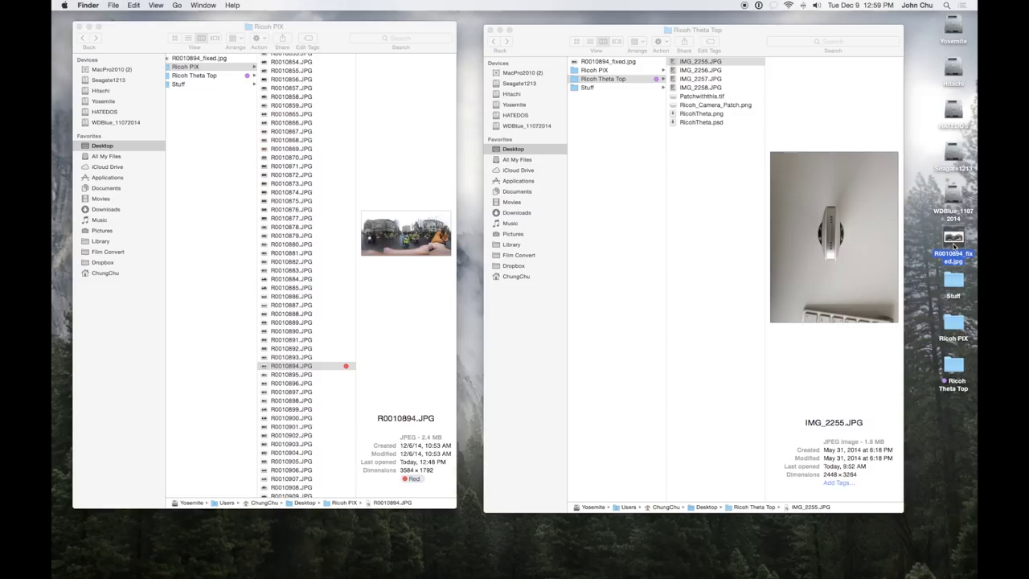
pyautogui.moveTo(954, 239); pyautogui.dragTo(554, 569)
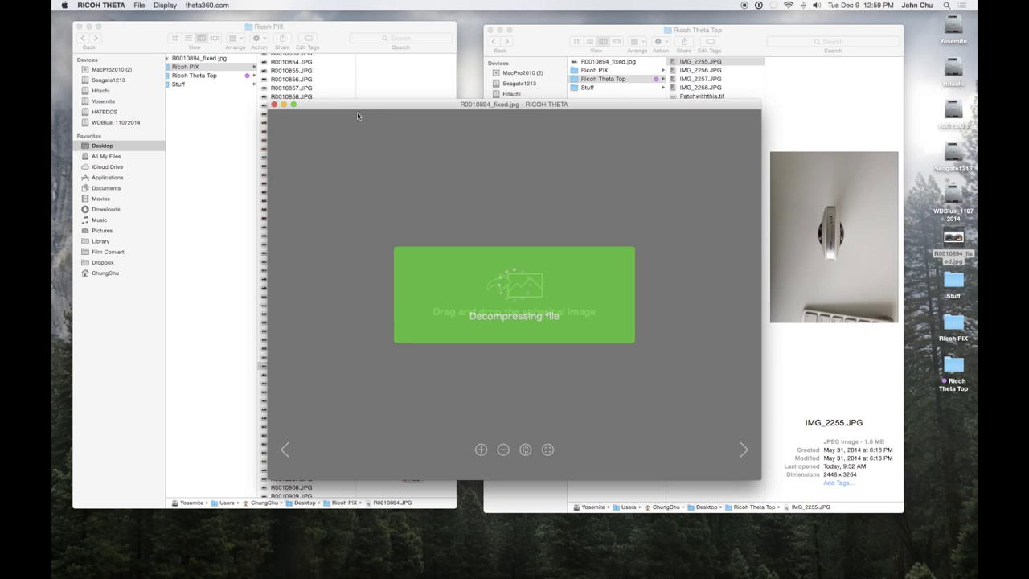
# - Move the R0010894_fixed.jpg viewer window up-left and enlarge it
pyautogui.moveTo(354, 103); pyautogui.dragTo(239, 34)
pyautogui.click(672, 422)
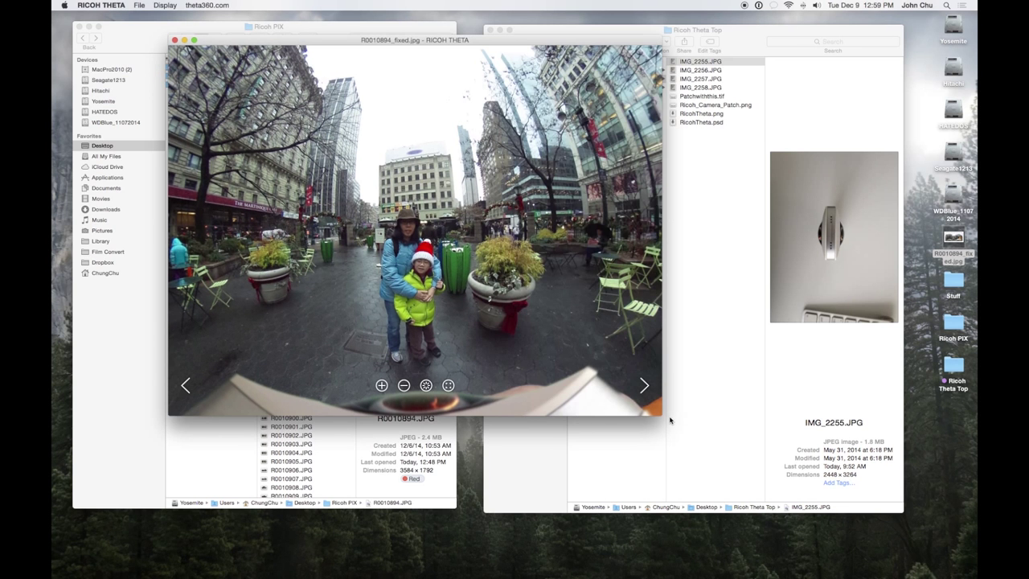
pyautogui.moveTo(662, 416); pyautogui.dragTo(782, 491)
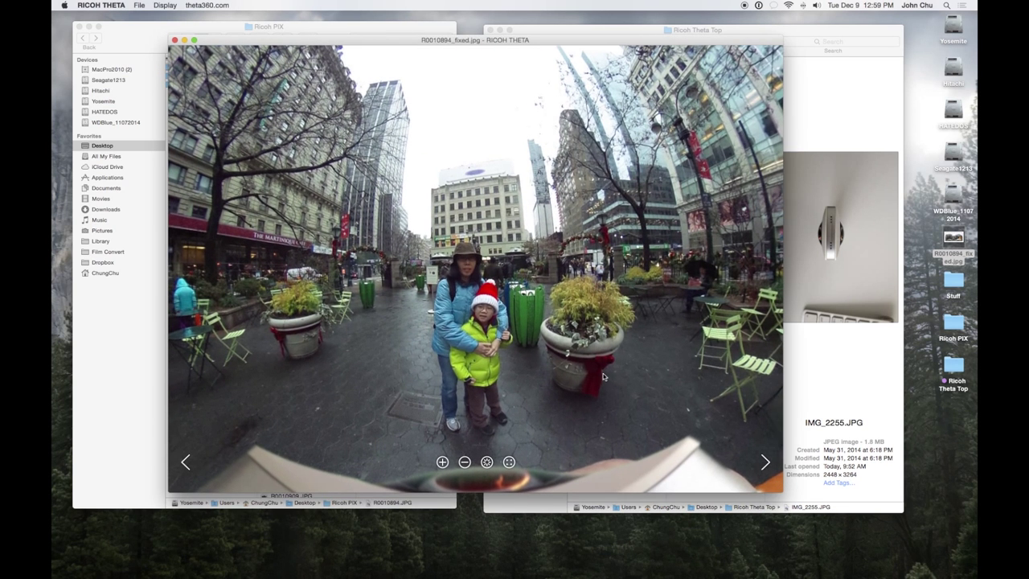
# - Rotate the 360° view past the woman, child and man, widening toward a fisheye look
pyautogui.moveTo(604, 377); pyautogui.dragTo(595, 462)
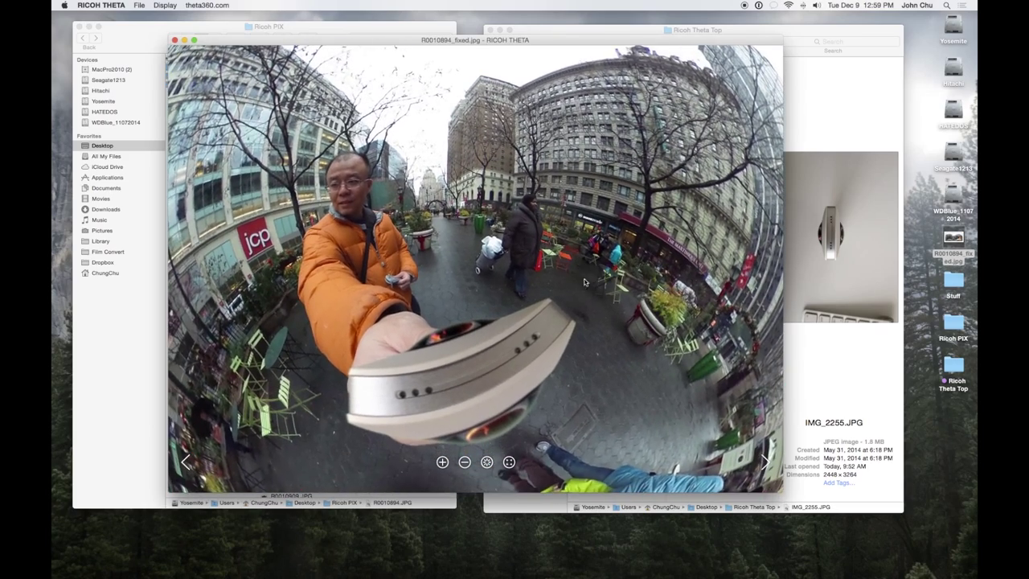
pyautogui.moveTo(584, 281); pyautogui.dragTo(375, 320)
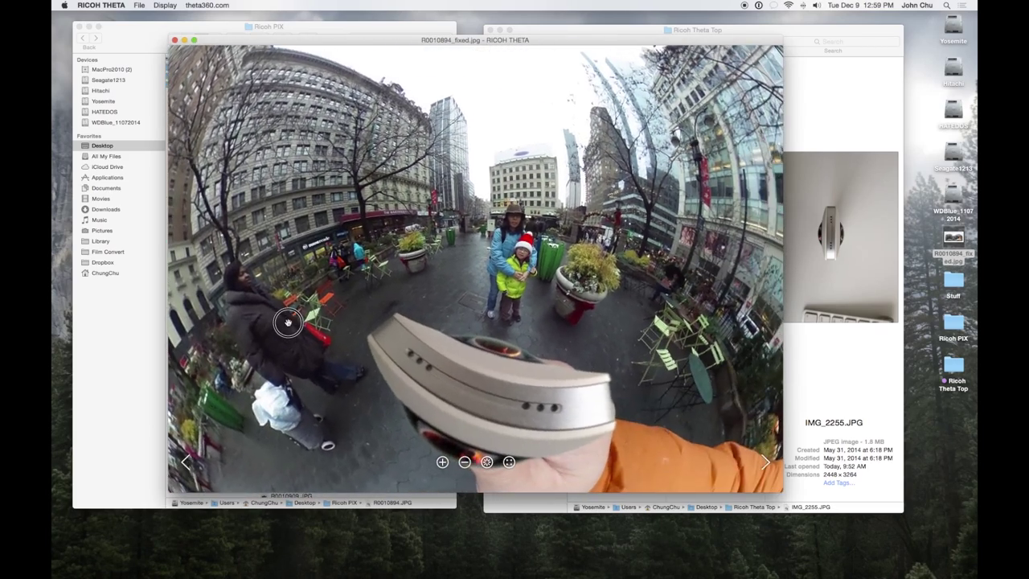
pyautogui.moveTo(288, 323); pyautogui.dragTo(565, 345)
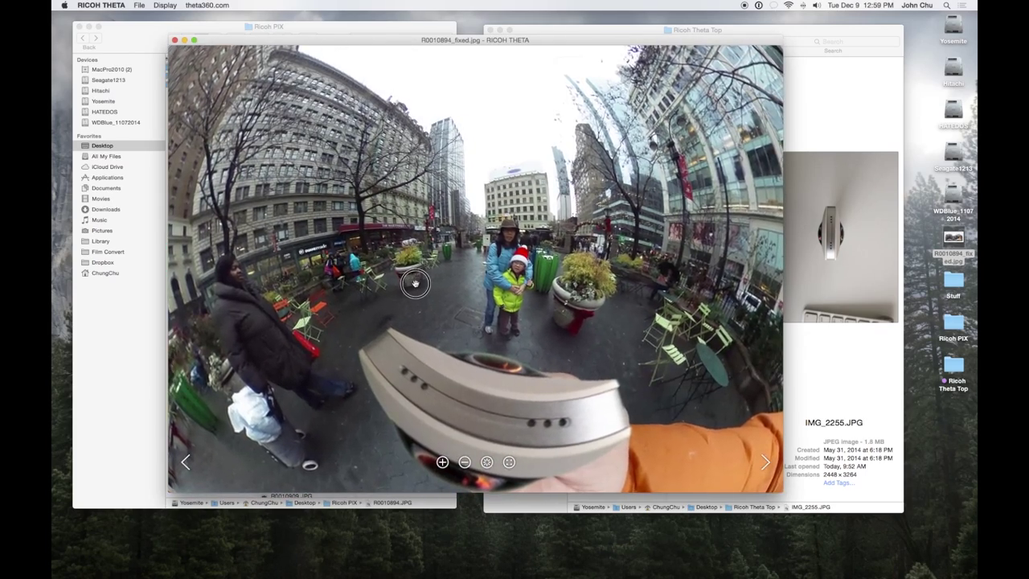
pyautogui.moveTo(415, 282); pyautogui.dragTo(626, 303)
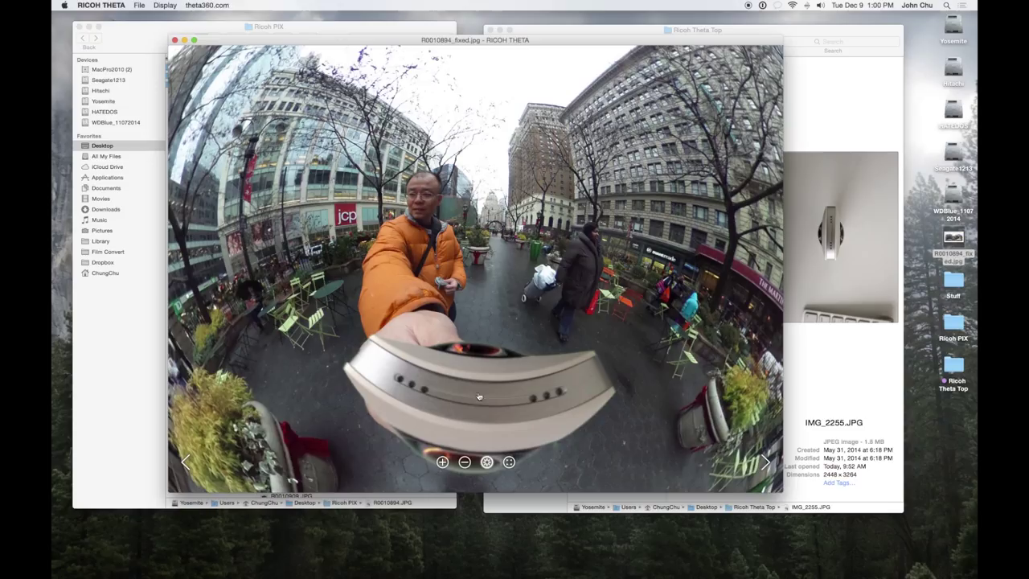
# - Post the photo to theta360.com with the comment 'Manhattan Mall'
pyautogui.click(207, 4)
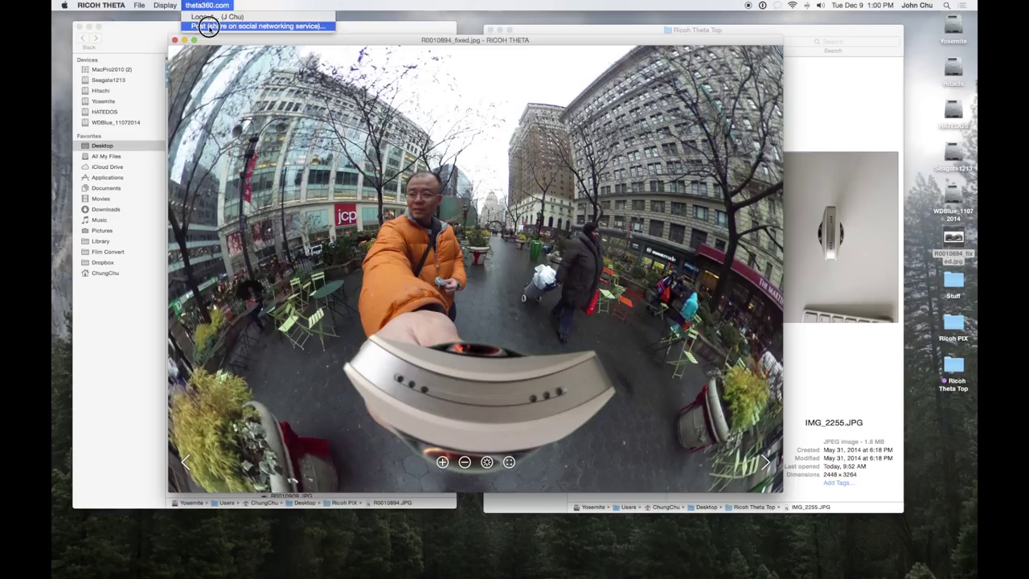
pyautogui.click(242, 25)
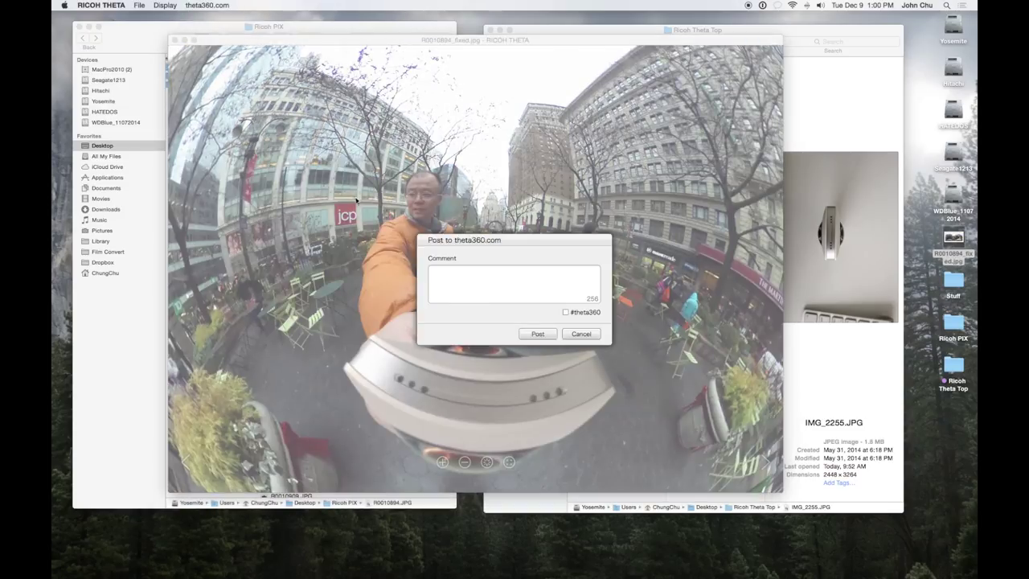
pyautogui.click(471, 299)
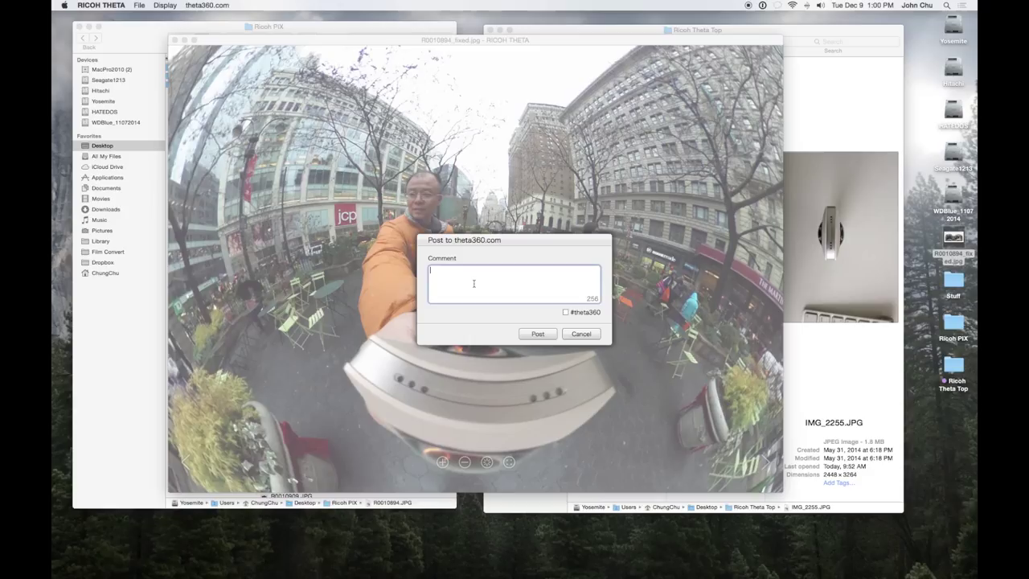
pyautogui.write('Manhattan Mall')
pyautogui.click(537, 334)
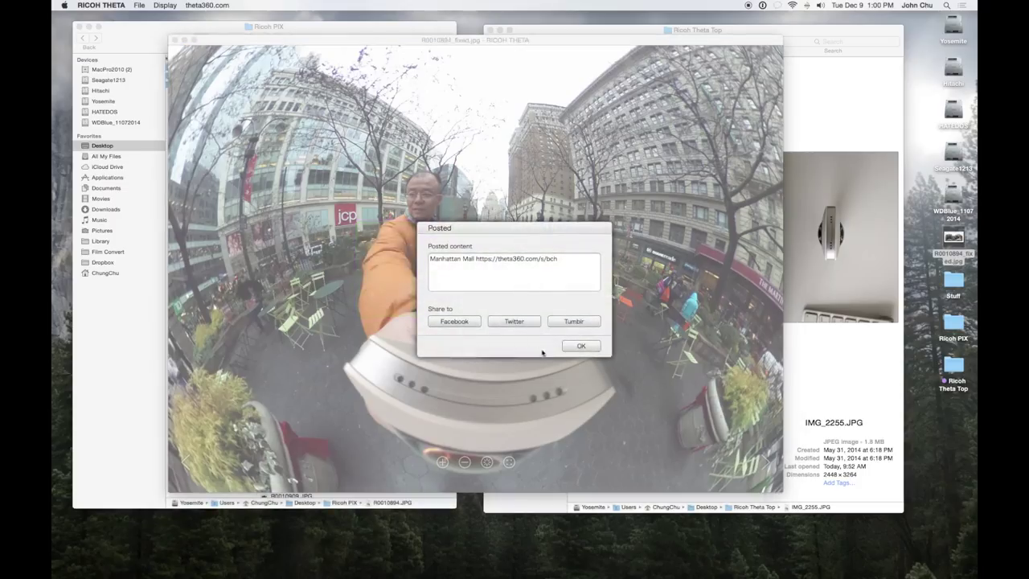
# - Select and copy the posted photo's share link
pyautogui.click(553, 258)
pyautogui.moveTo(553, 258); pyautogui.dragTo(476, 258)
pyautogui.rightClick(488, 258)
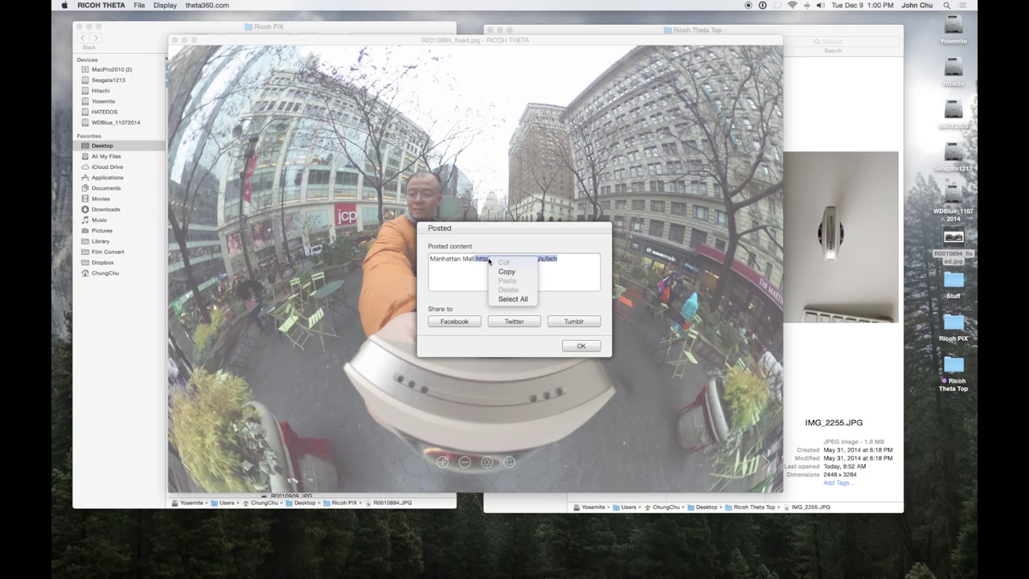
pyautogui.click(508, 272)
# - Load the share link in Safari and rotate the panorama to centre the man with the camera
pyautogui.click(168, 559)
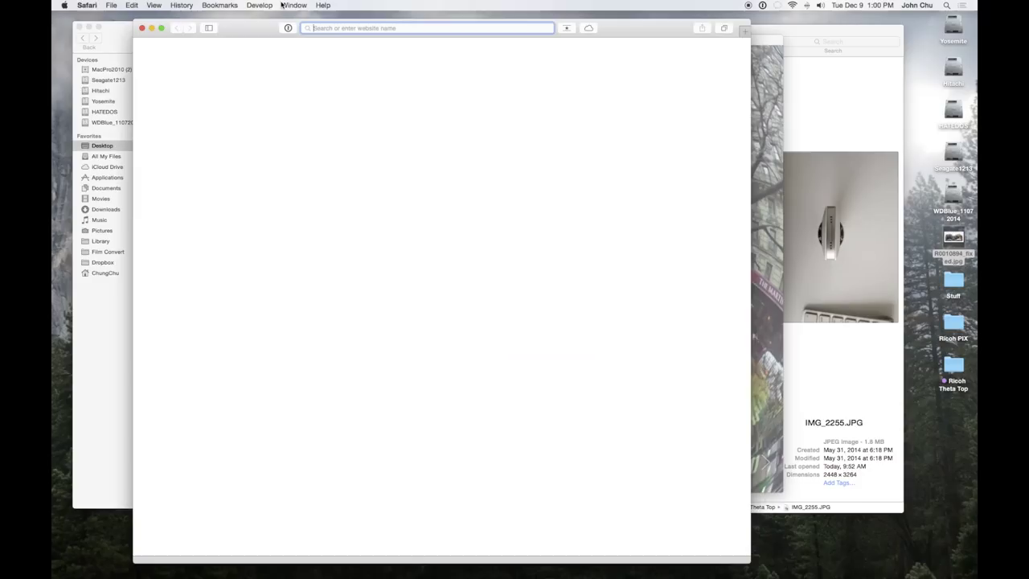
pyautogui.press('super+v')
pyautogui.press('Return')
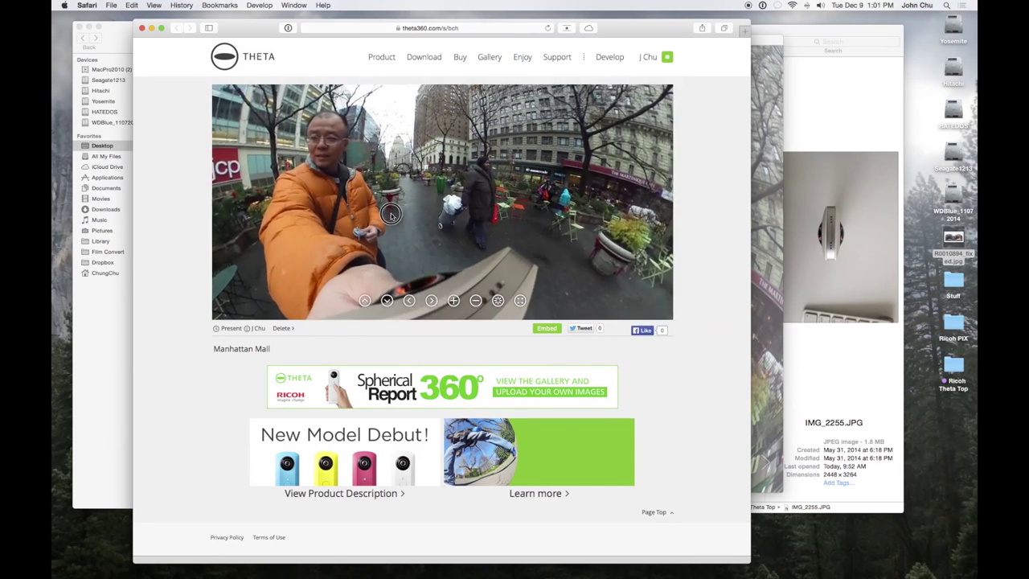
pyautogui.moveTo(392, 214); pyautogui.dragTo(602, 188)
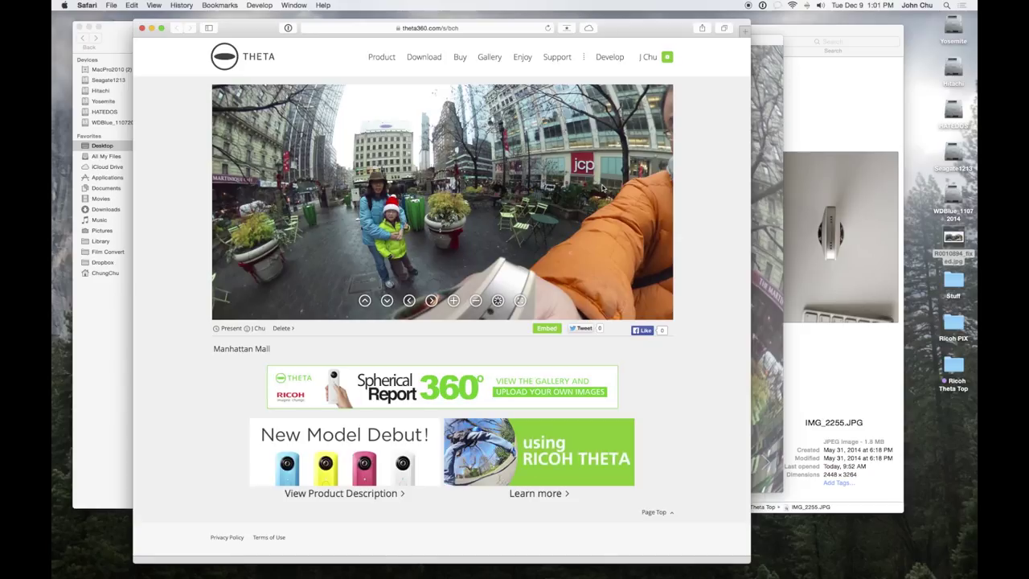
pyautogui.moveTo(492, 174); pyautogui.dragTo(340, 203)
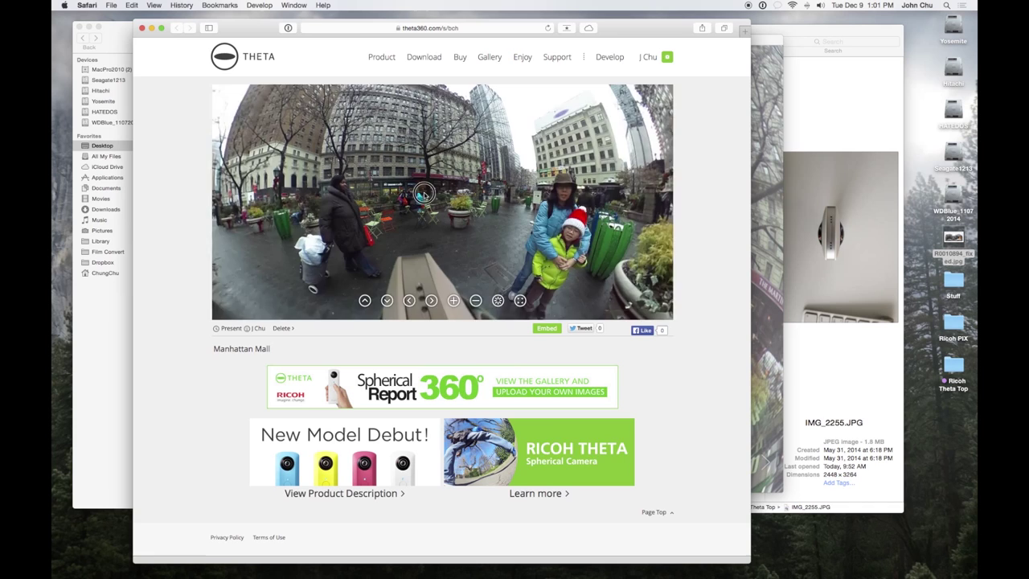